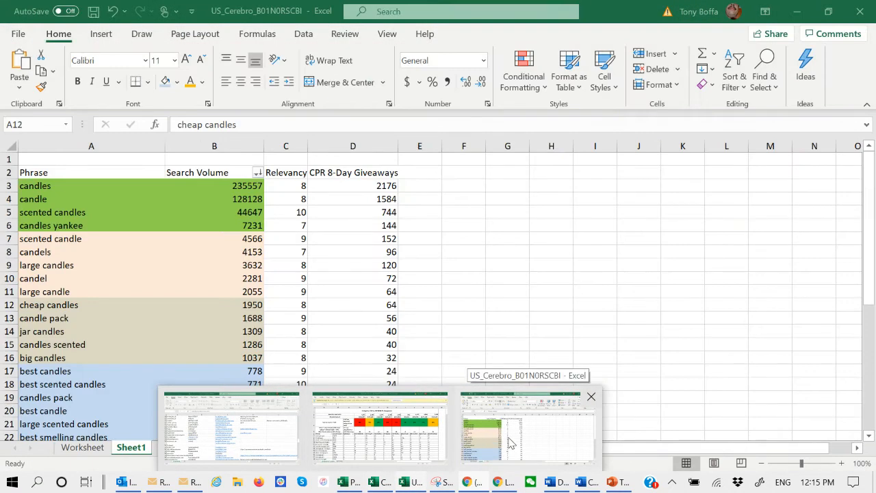
Review the colour-coded competitor ranking columns and keyword phrases on the Worksheet sheet of the US_Cerebro_B01N0RSCBI workbook.
click(509, 442)
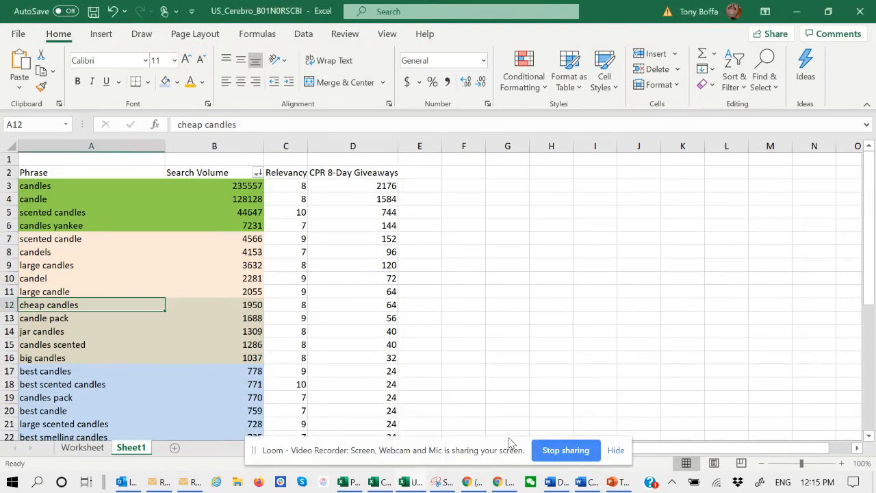
click(82, 448)
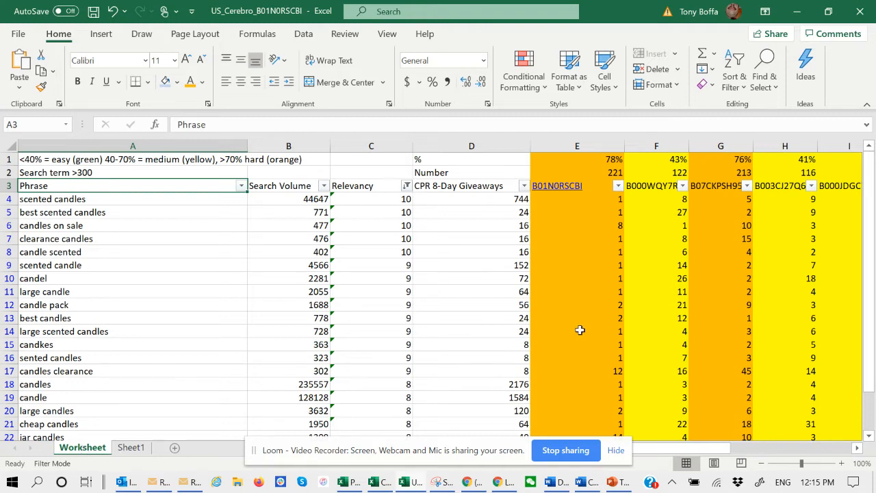
click(587, 287)
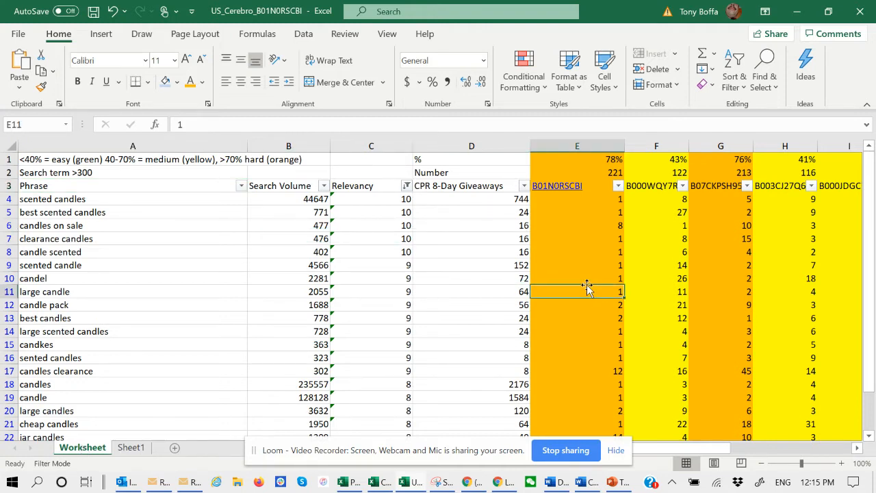
key(Right)
key(Right)
key(Right)
key(Right)
key(Right)
key(Right)
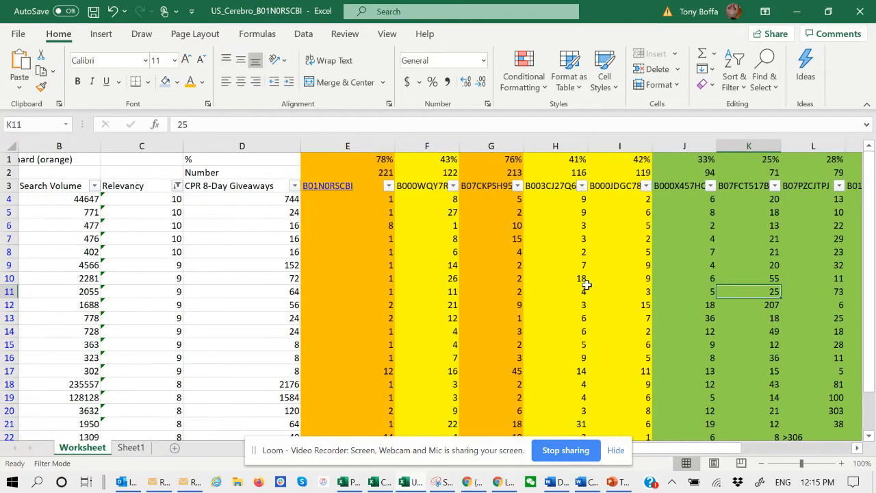
key(Left)
key(Left)
key(Left)
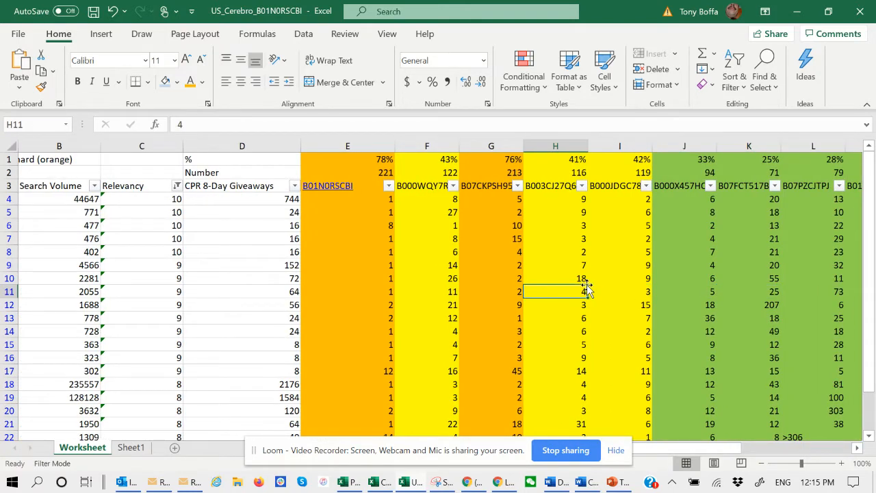
key(Left)
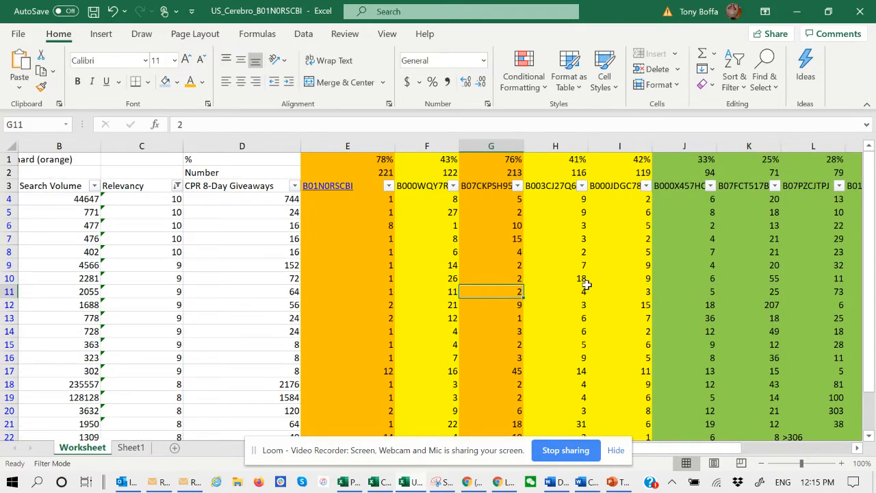
key(Left)
key(Left)
key(Left)
key(Left)
key(Left)
key(Left)
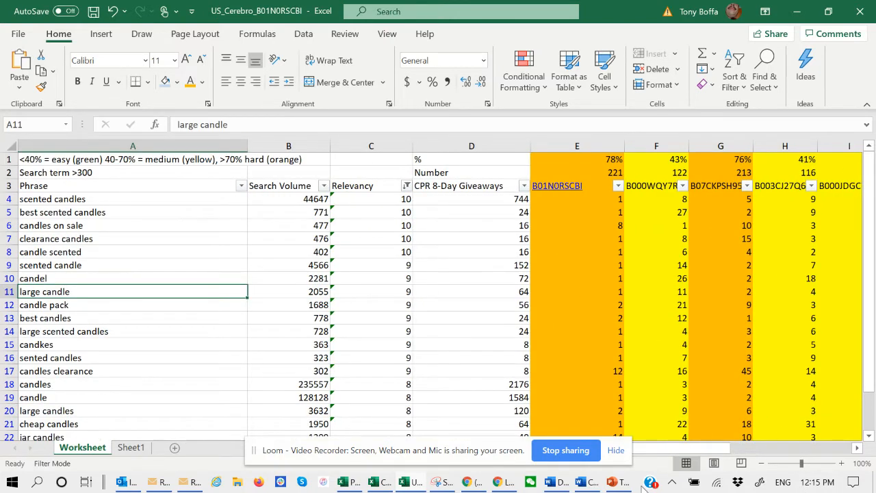
Switch to the Word summary document and read the criteria for the opportunity score and risk levels.
click(582, 482)
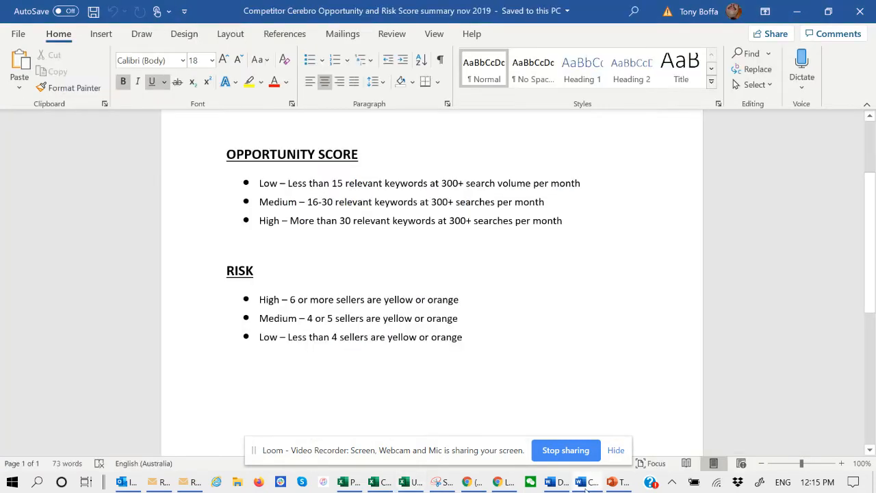
mouse_move(371, 483)
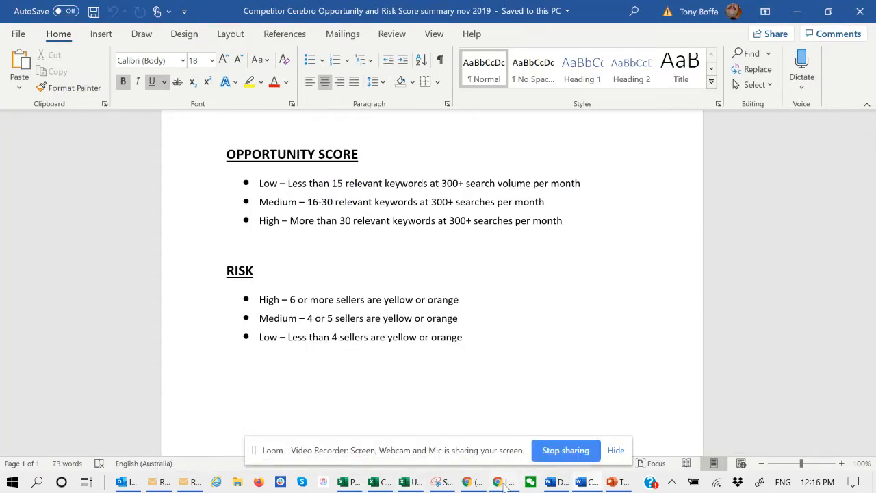
mouse_move(500, 486)
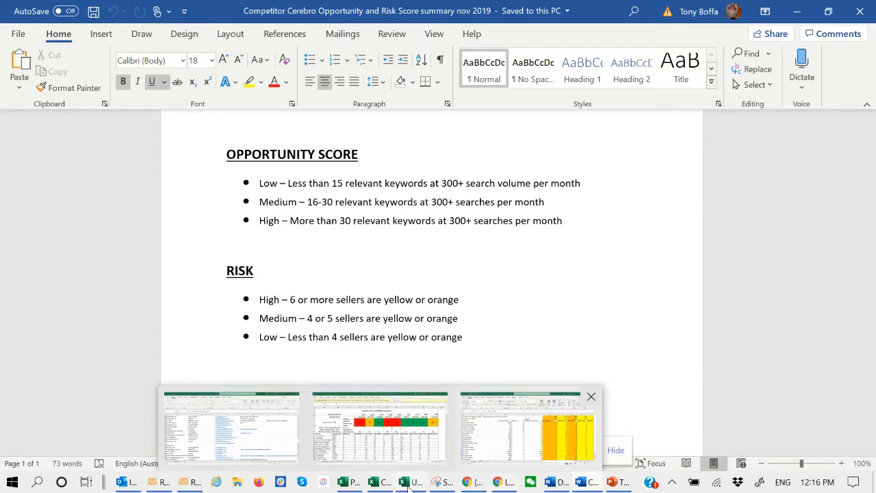
Switch back to the Excel keyword workbook and read Sheet1's colour-banded phrases down to the last row.
click(208, 454)
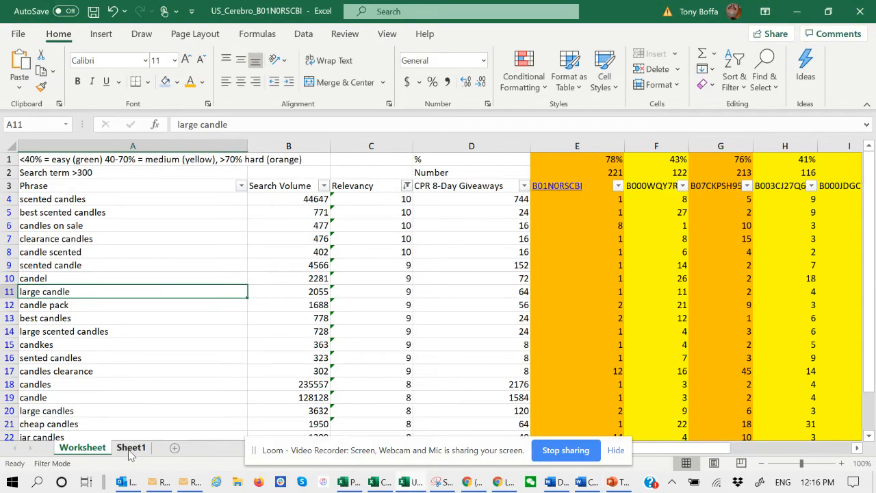
click(131, 447)
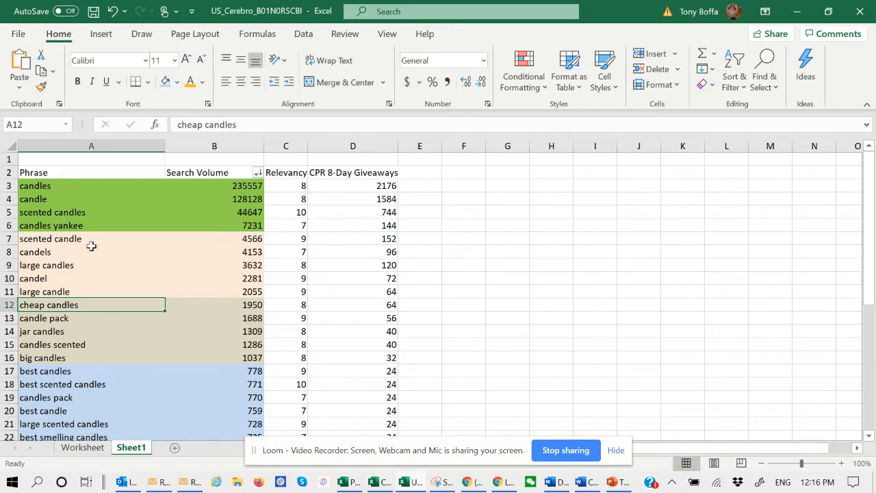
key(Down)
key(Down)
key(Down)
key(Down)
key(Down)
key(Down)
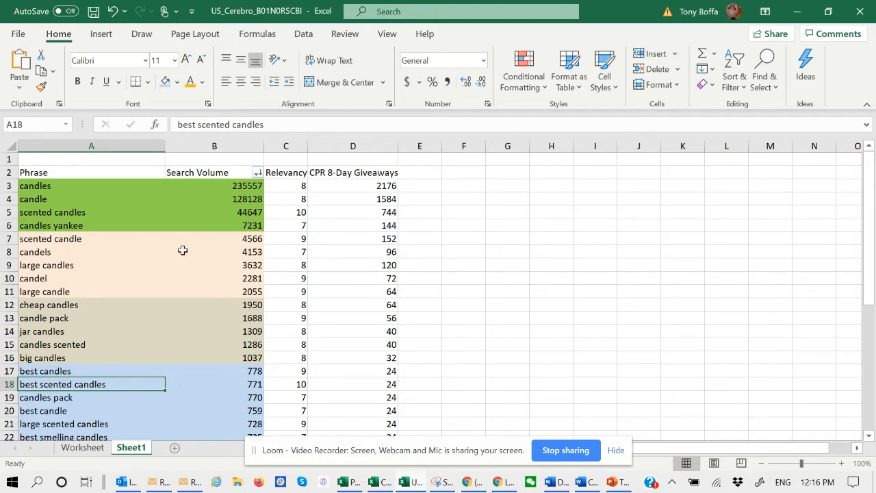
key(Down)
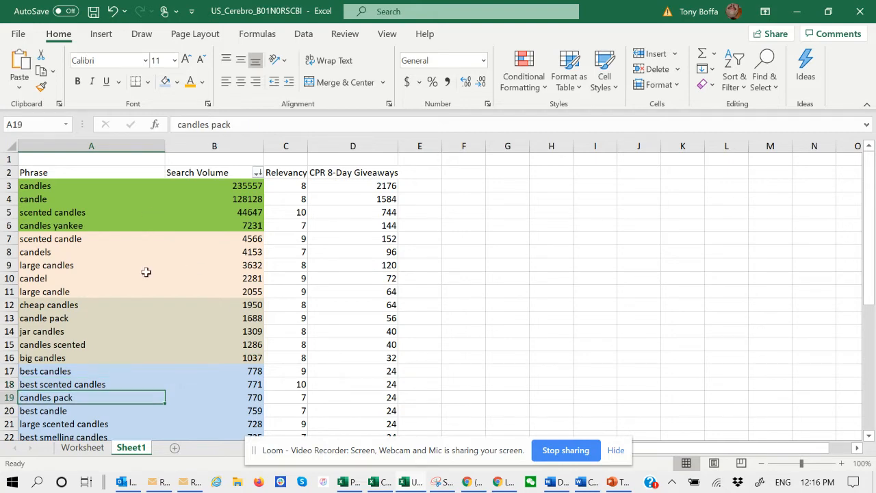
key(Down)
key(Down)
key(Down)
key(Down)
key(Down)
key(Down)
key(Down)
key(Down)
key(Down)
key(Down)
key(Down)
key(Down)
key(Down)
key(Down)
key(Down)
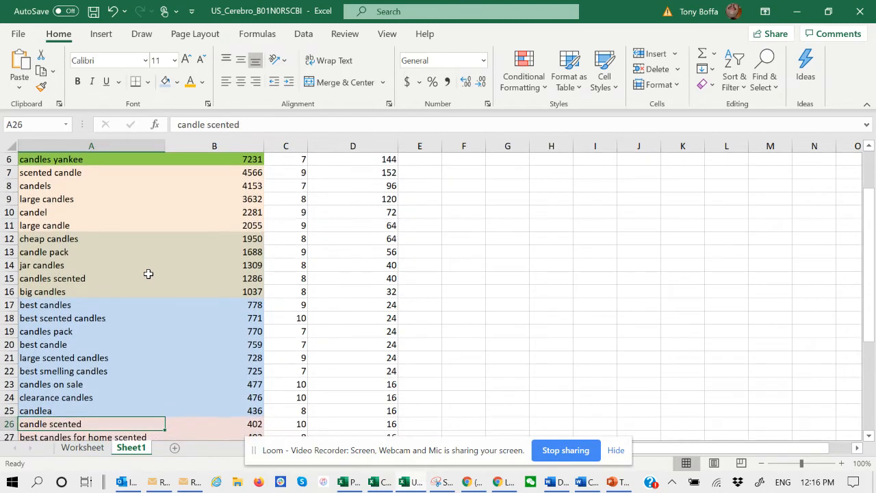
key(Down)
key(Down)
key(Down)
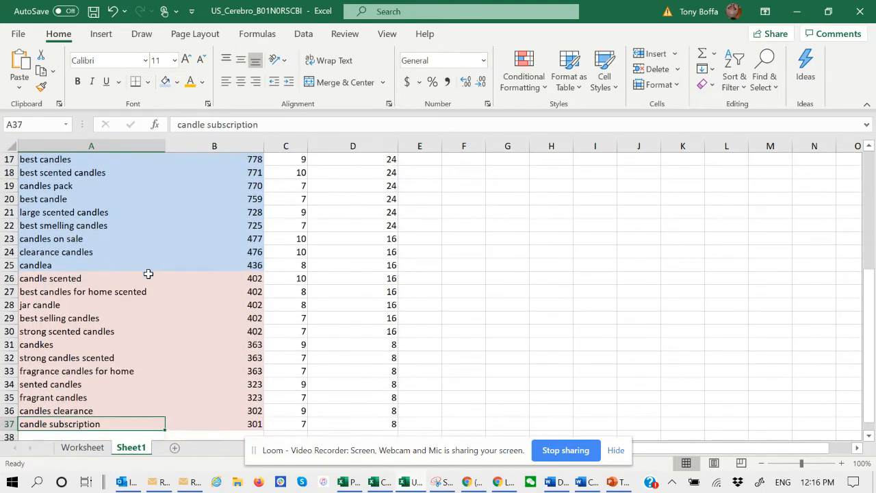
Go back up through the Phrase column on Sheet1 to cell A1.
key(Up)
key(Up)
key(Up)
key(Up)
key(Up)
key(Up)
key(Up)
key(Up)
key(Up)
key(Up)
key(Up)
key(Up)
key(Up)
key(Up)
key(Up)
key(Up)
key(Up)
key(Up)
key(Up)
key(Up)
key(Up)
key(Up)
key(Up)
key(Up)
key(Up)
key(Up)
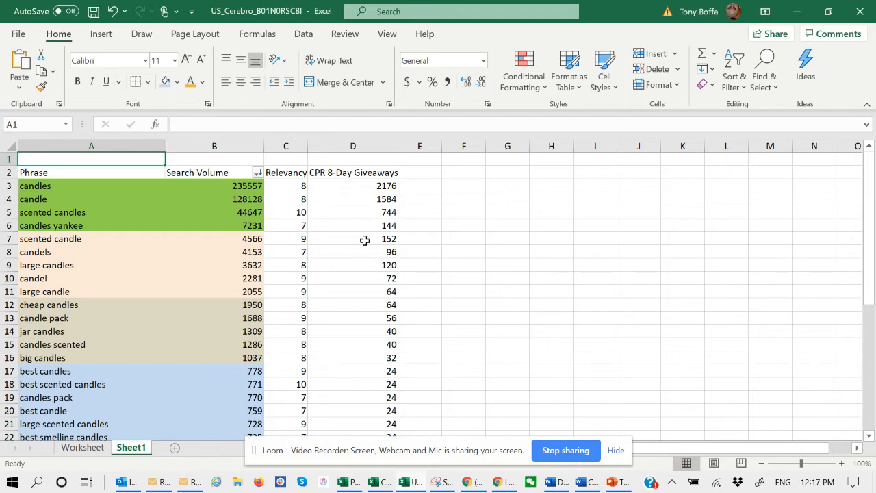
Examine the giveaways for "candles" and compare sample phrases and search volumes across the green, peach and tan keyword groups.
click(363, 185)
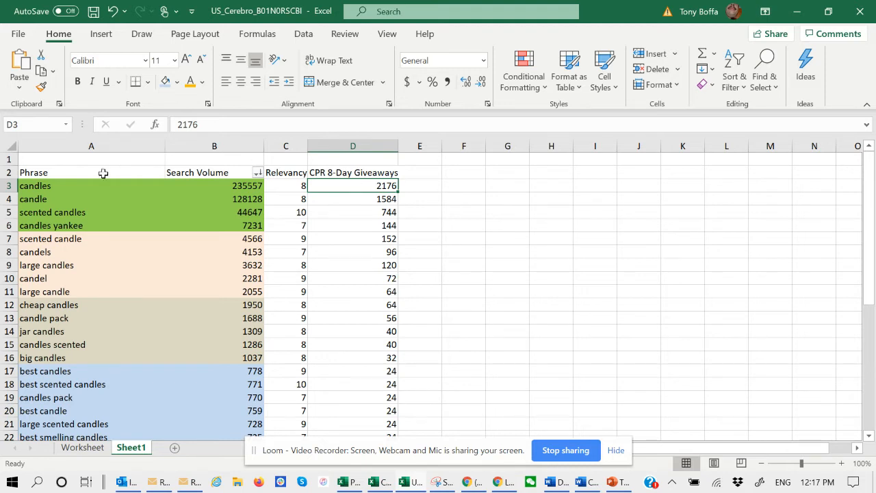
click(47, 190)
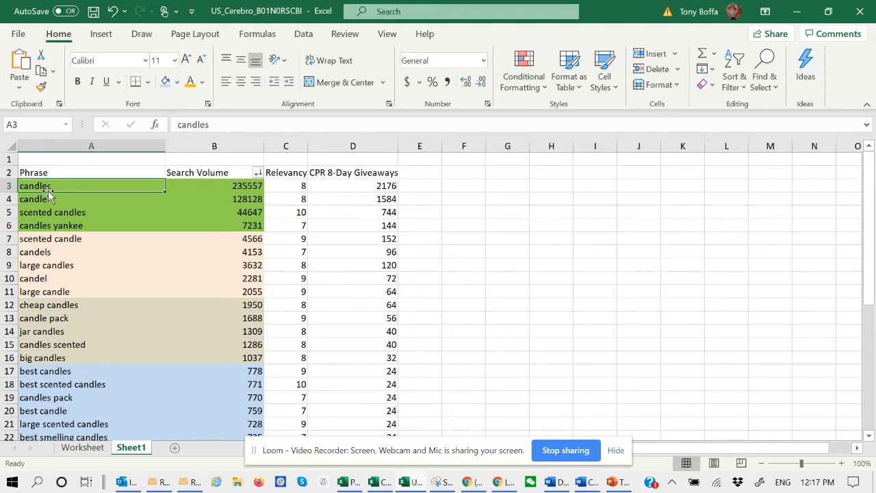
click(45, 240)
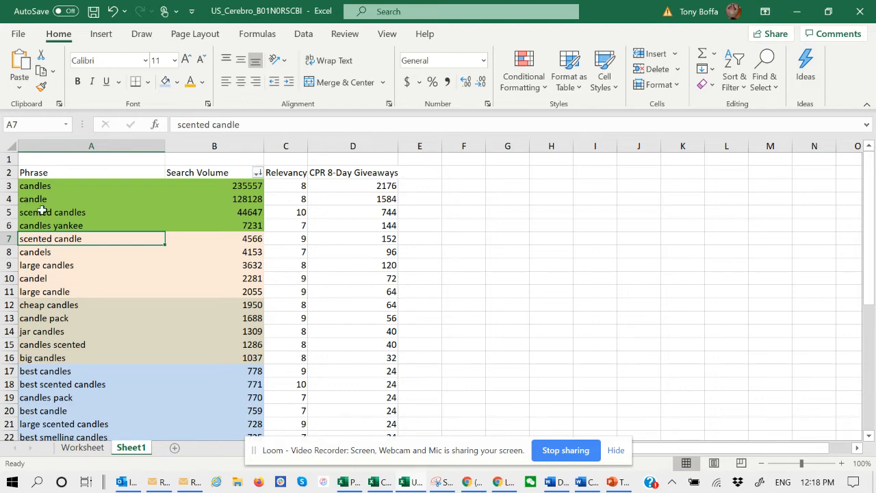
click(41, 214)
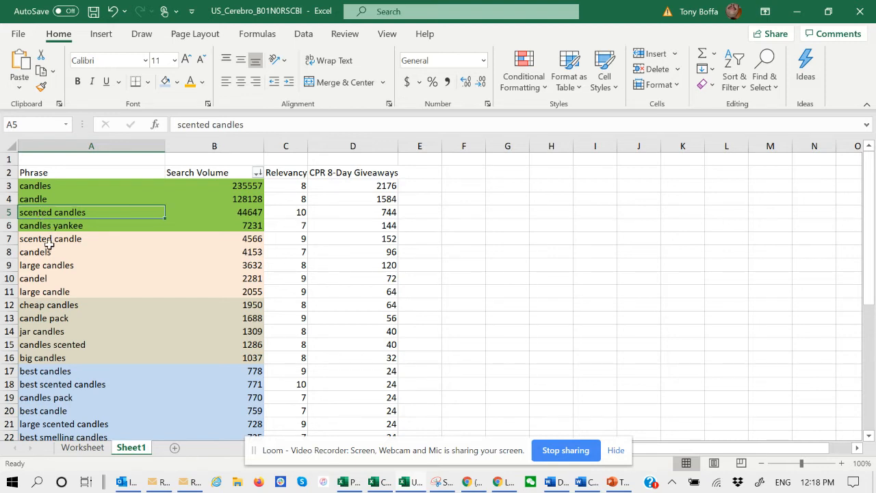
click(49, 241)
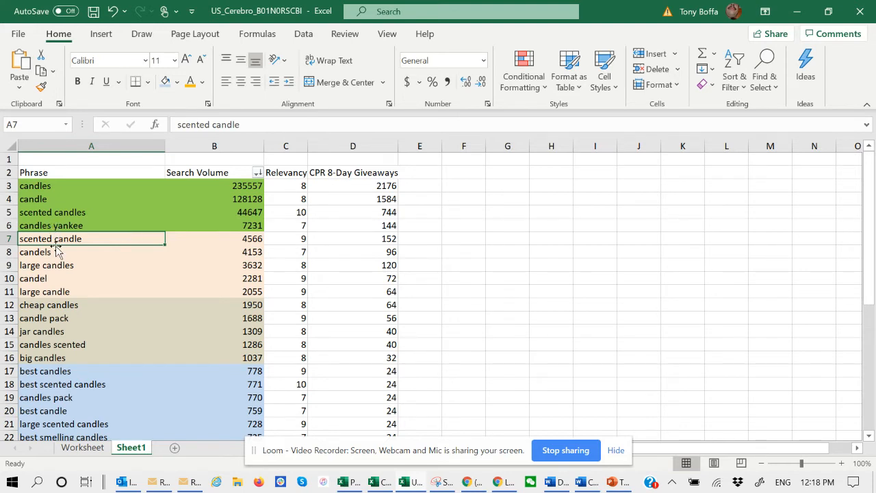
click(238, 239)
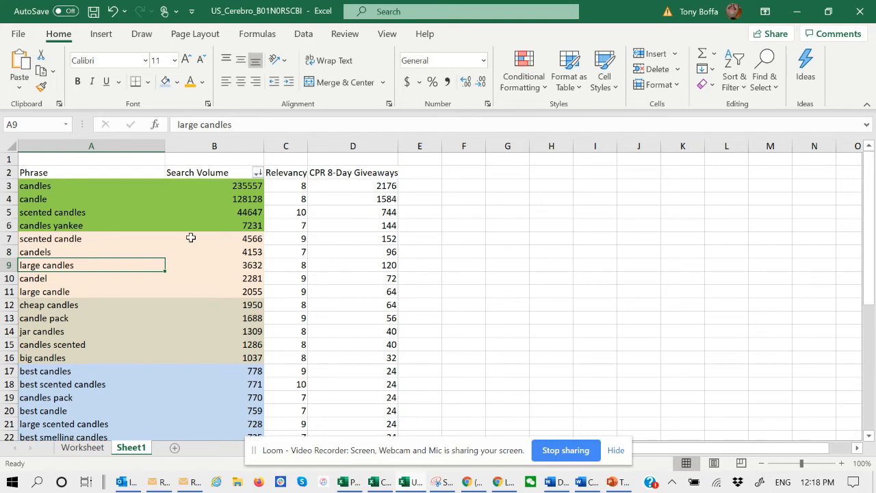
click(46, 359)
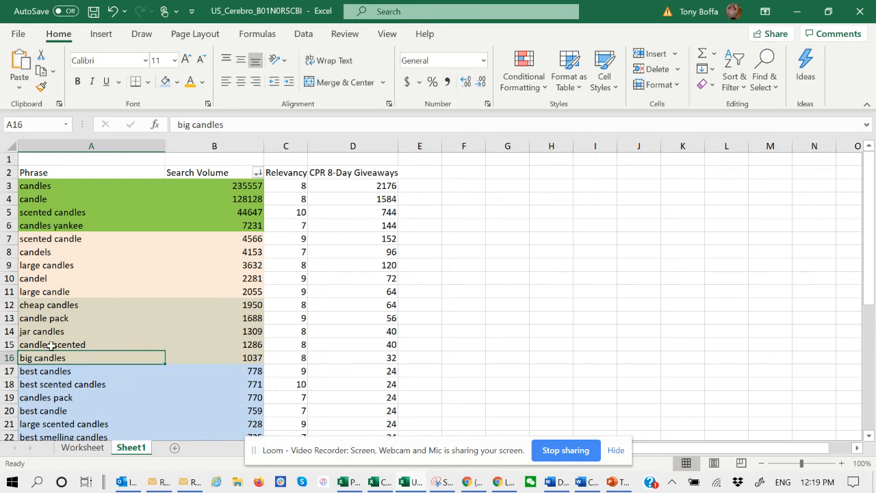
click(31, 332)
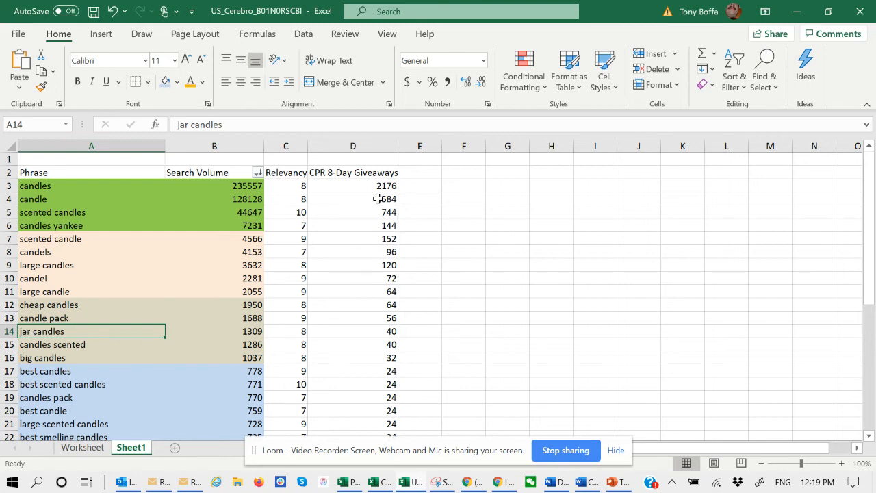
Compare the CPR 8-Day Giveaways needed for "scented candle" with those for "candles", alongside the tan group's search volume.
click(380, 245)
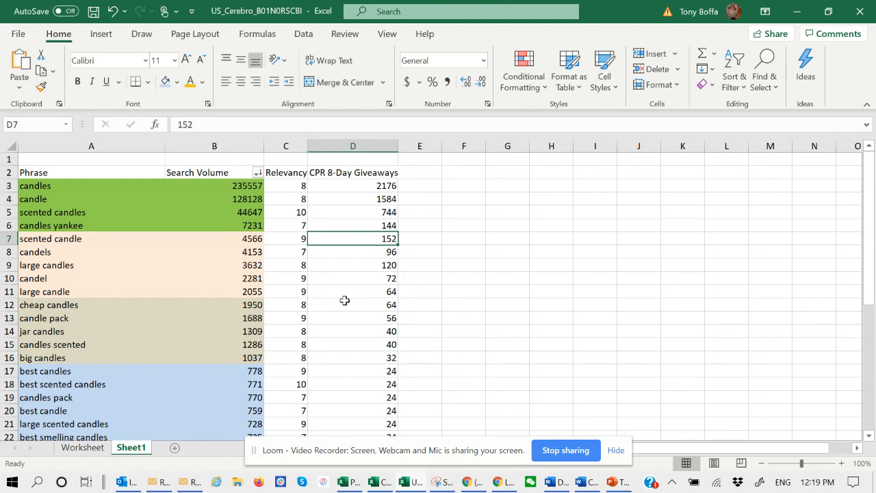
click(253, 361)
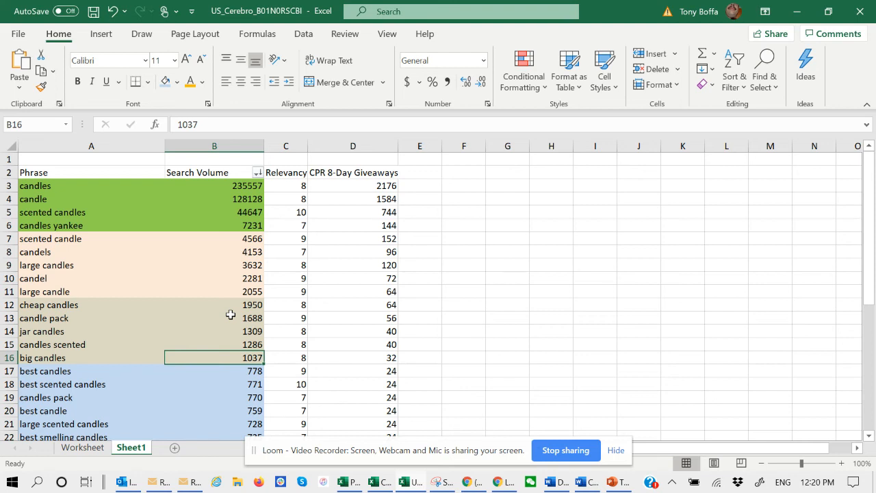
click(64, 241)
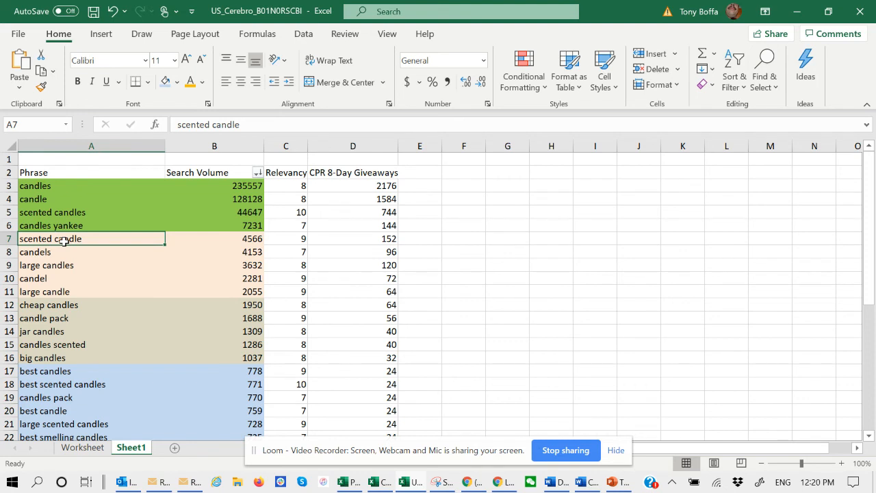
click(354, 175)
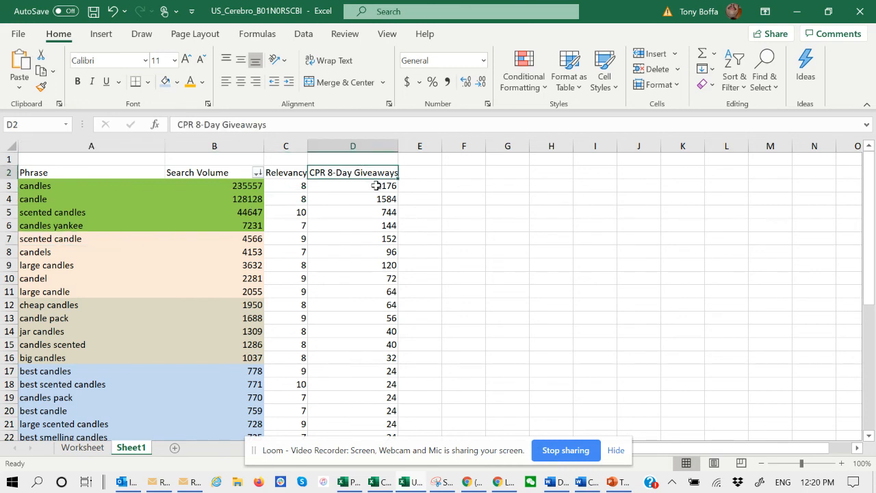
click(376, 185)
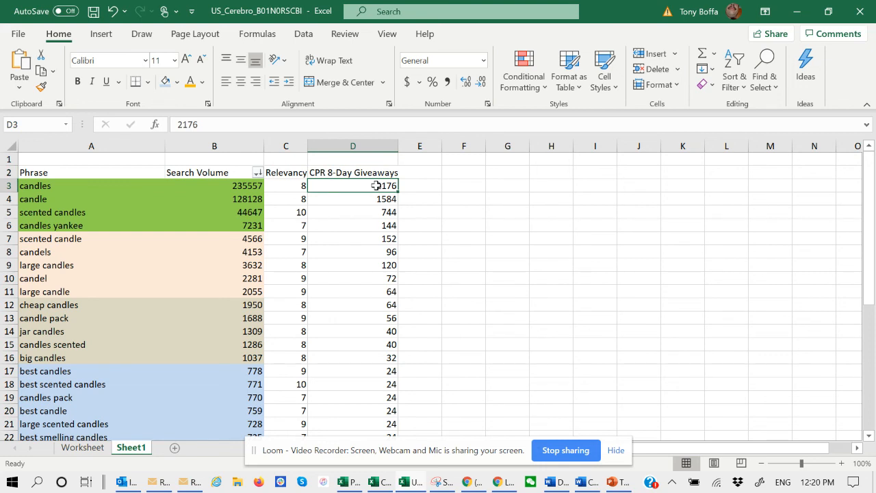
click(372, 244)
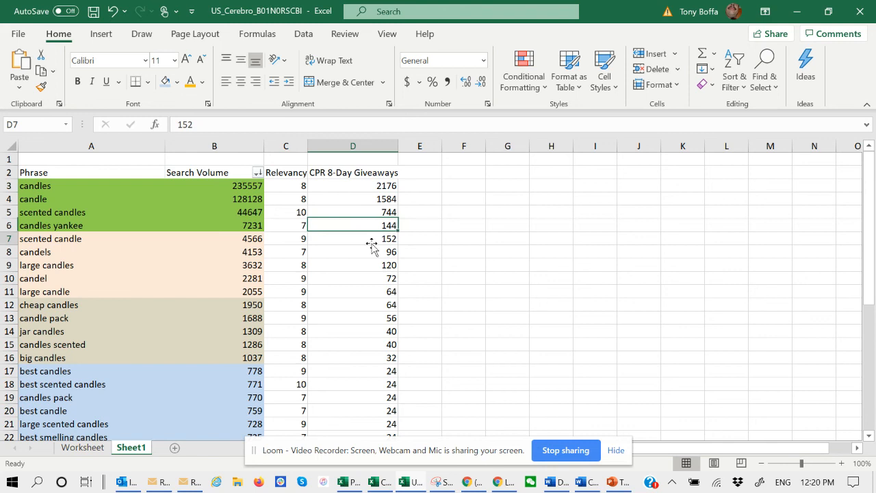
Check the Relevancy scores of "scented candle" and "best scented candles", and review the column upward to the green group.
click(294, 238)
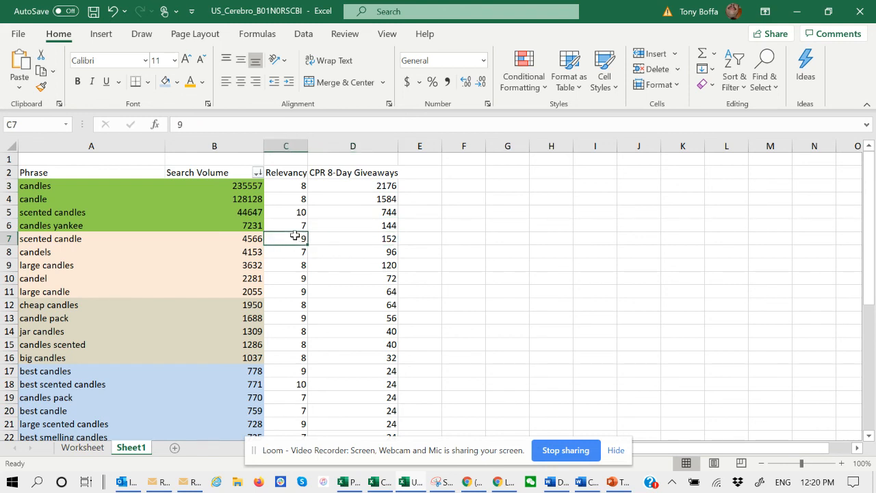
click(302, 387)
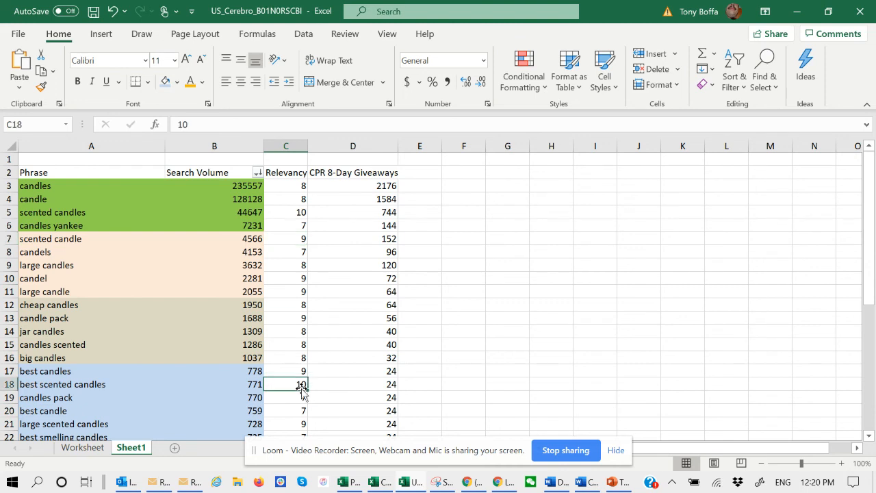
key(Up)
key(Up)
key(Up)
key(Up)
key(Up)
key(Up)
key(Up)
key(Up)
key(Up)
key(Up)
key(Up)
key(Up)
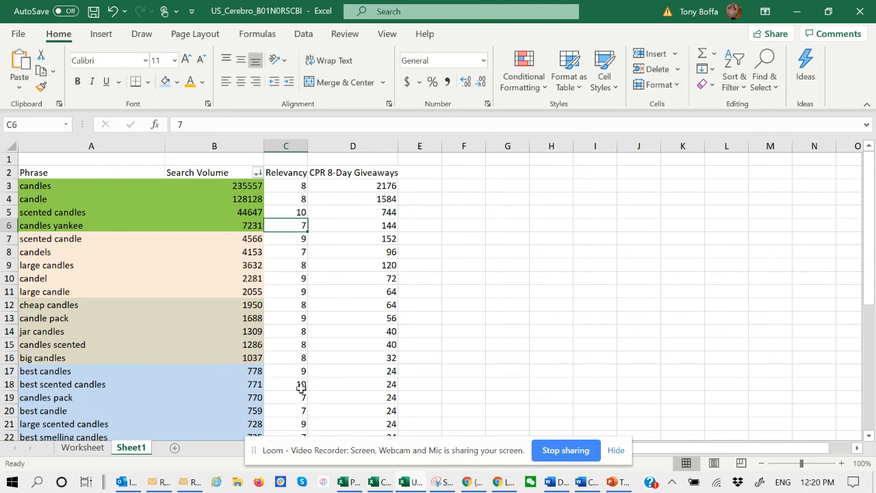